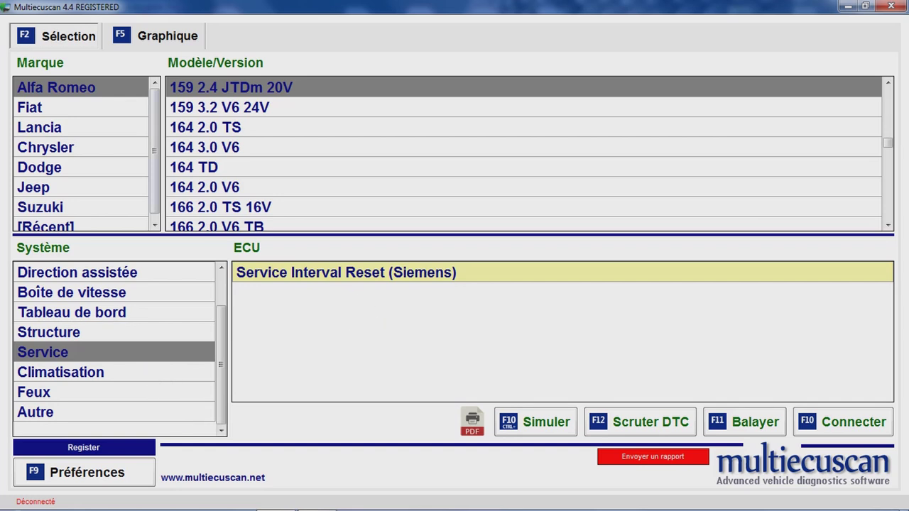
Connect to the Service Interval Reset (Siemens) ECU of the Alfa Romeo 159 and enable live readings for all service parameters
key("F10")
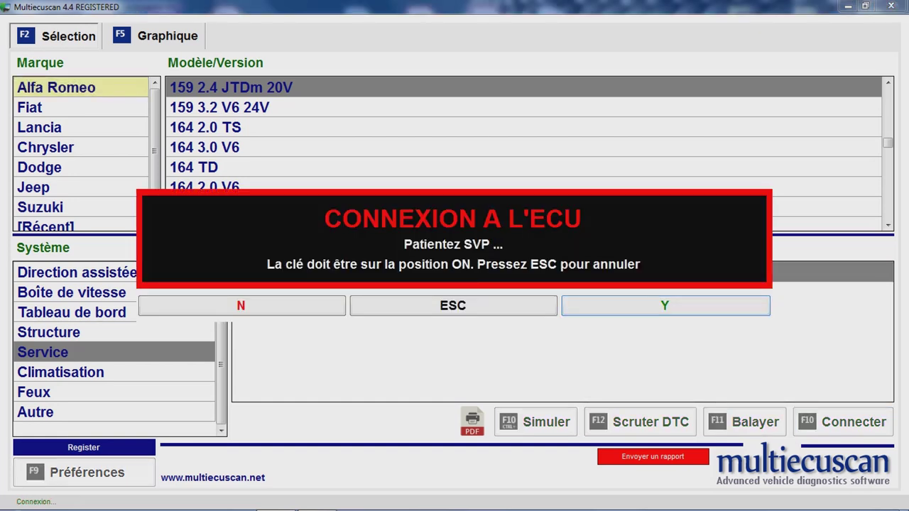
key("F4")
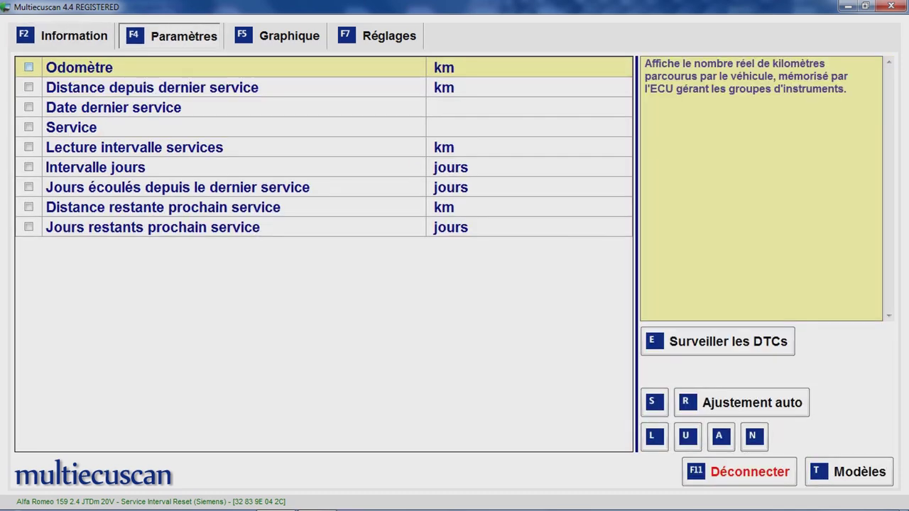
key("space")
key("space")
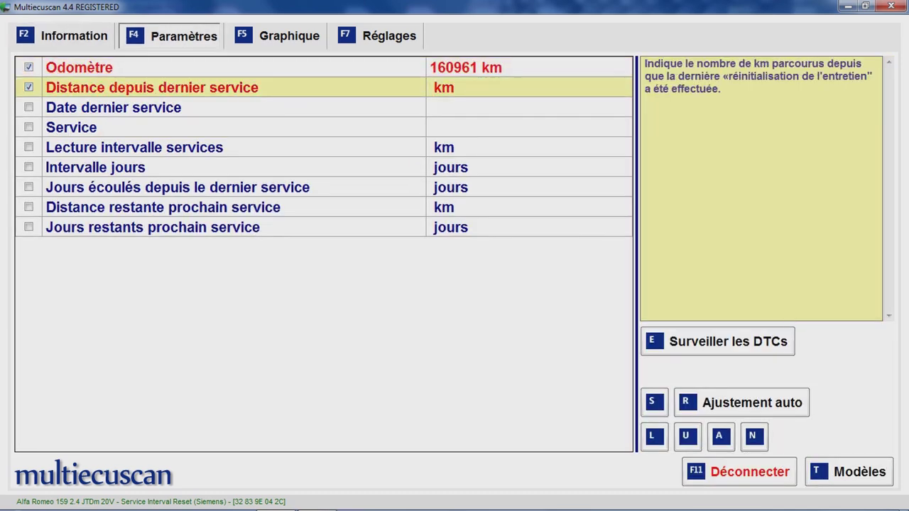
key("space")
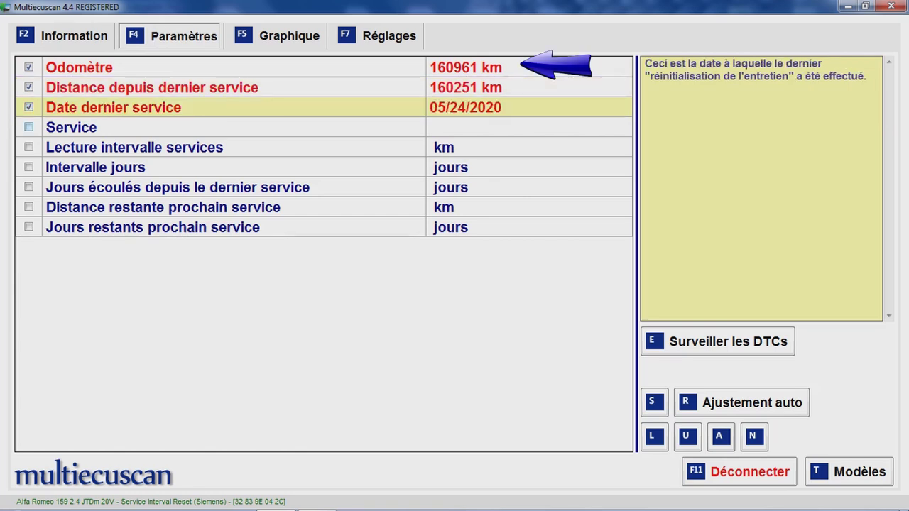
left_click(29, 128)
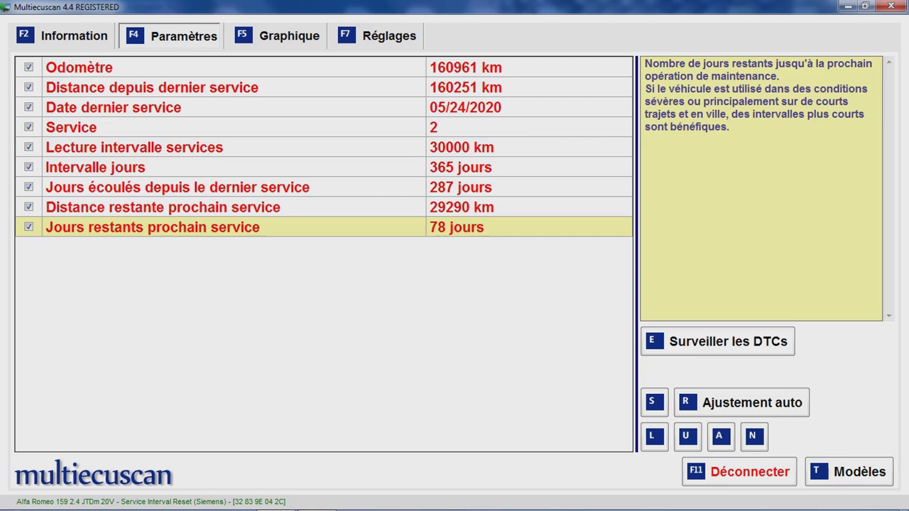
Execute the MISE ZÉRO DIST. PROCHAIN ENTRETIEN adjustment to reset the service interval, and review the service parameters
key("F7")
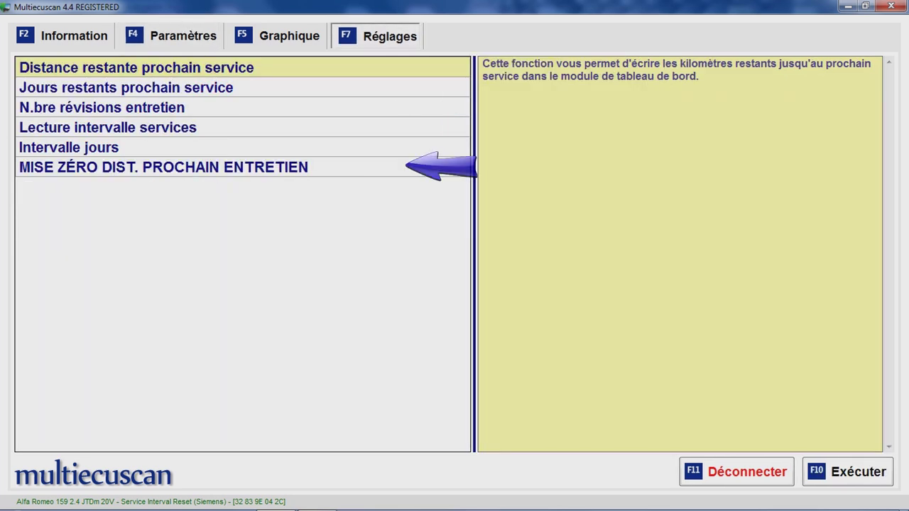
left_click(242, 167)
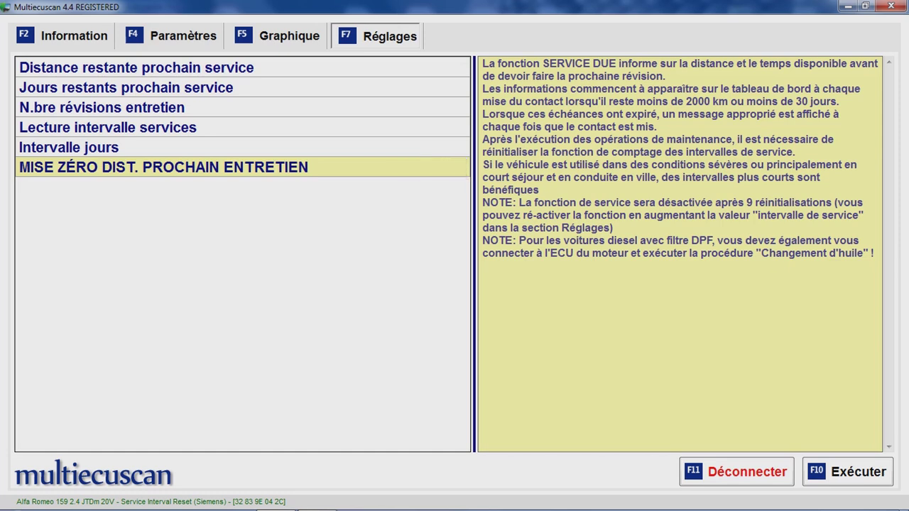
left_click(849, 472)
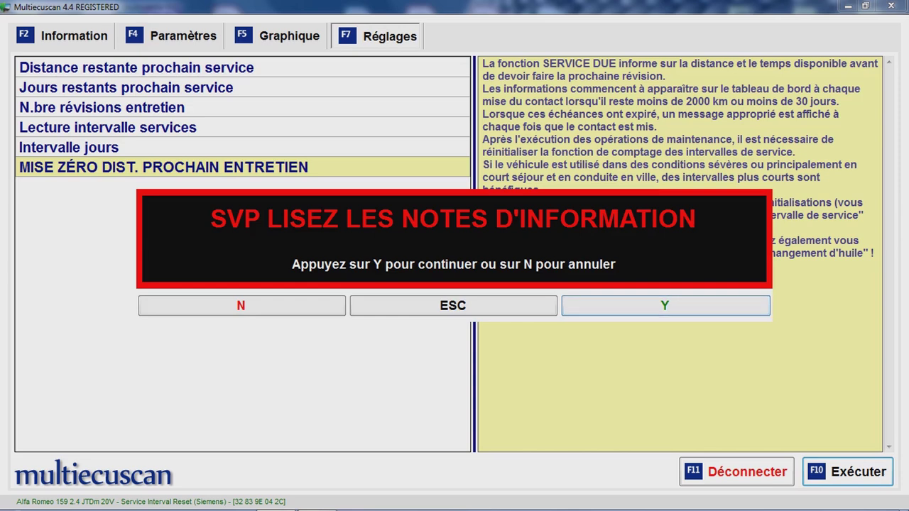
key("y")
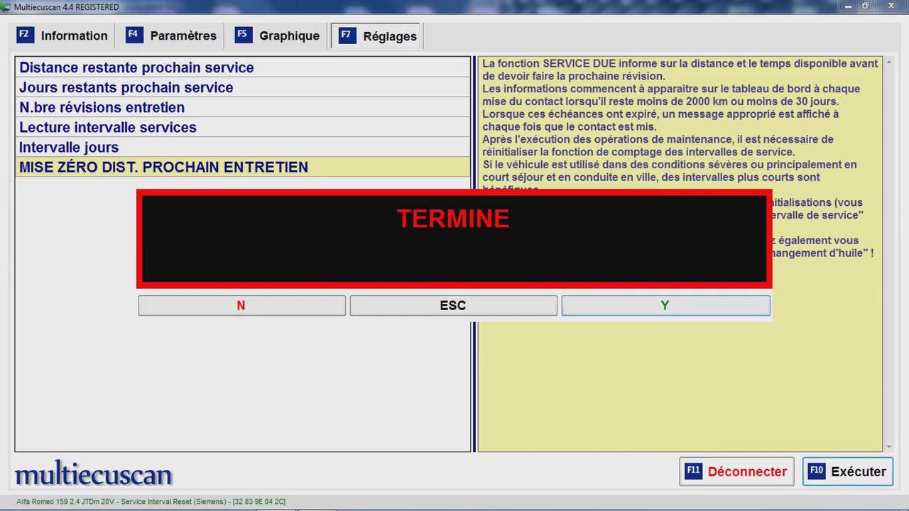
key("Escape")
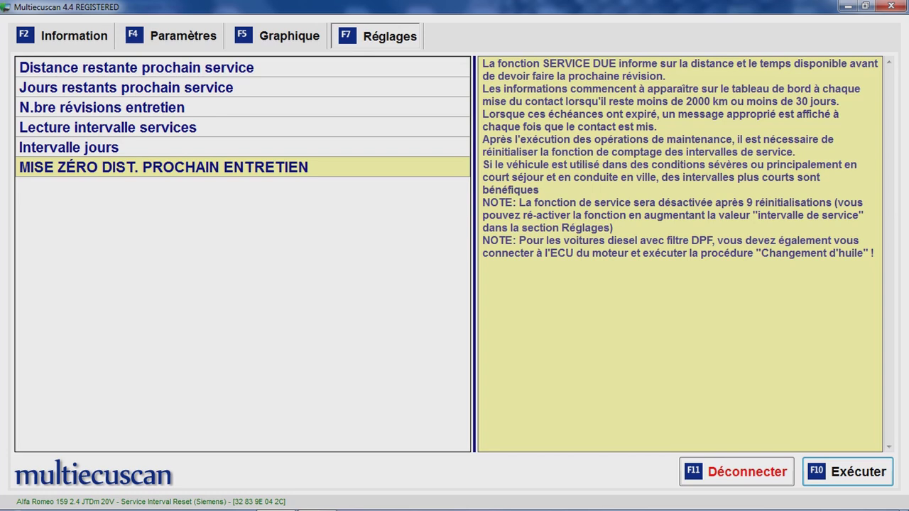
key("F4")
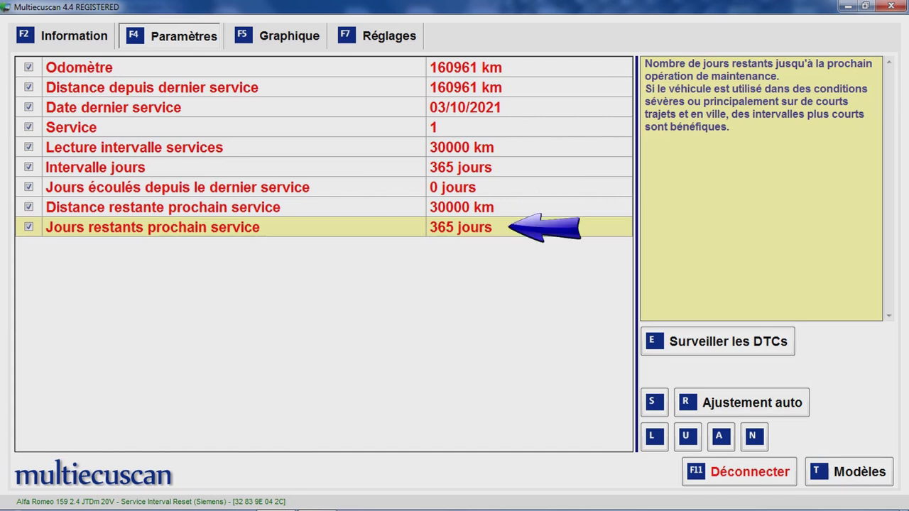
Try to write a different remaining distance to the next service, and check the service parameters
key("F7")
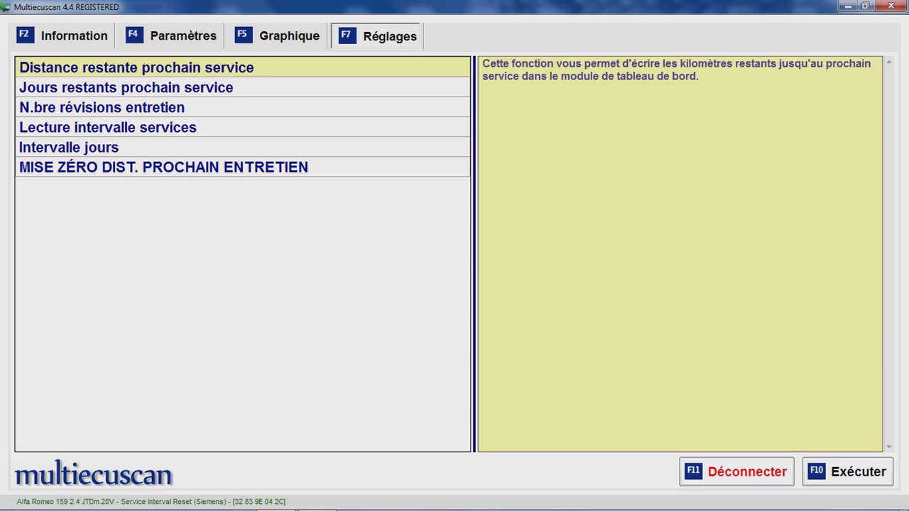
key("F10")
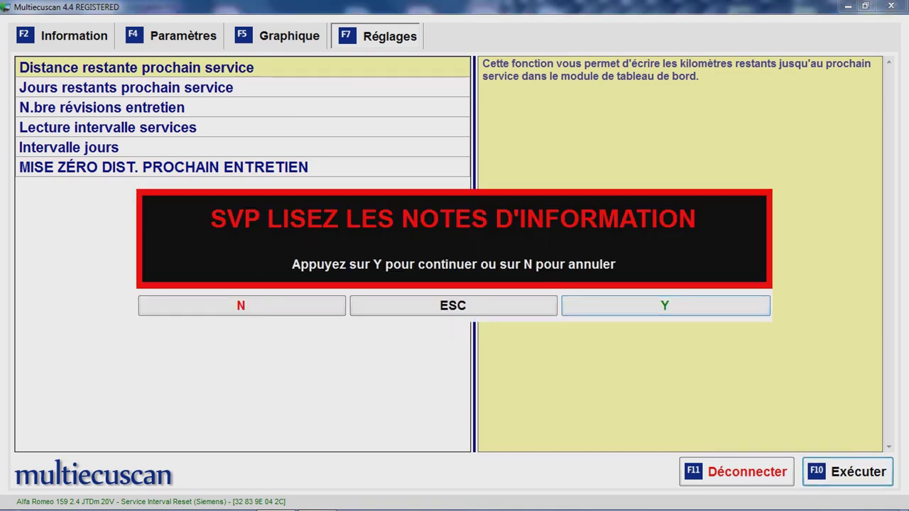
key("y")
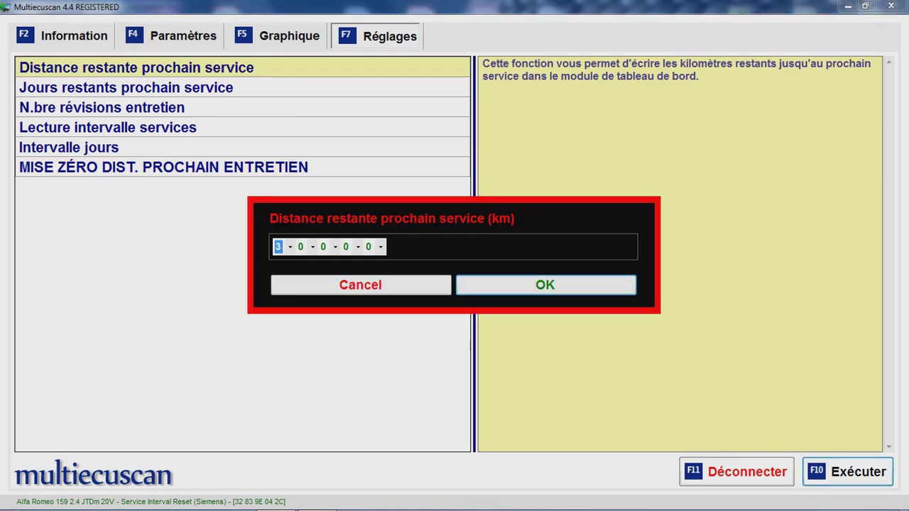
left_click(289, 248)
left_click(278, 274)
left_click(545, 286)
key("y")
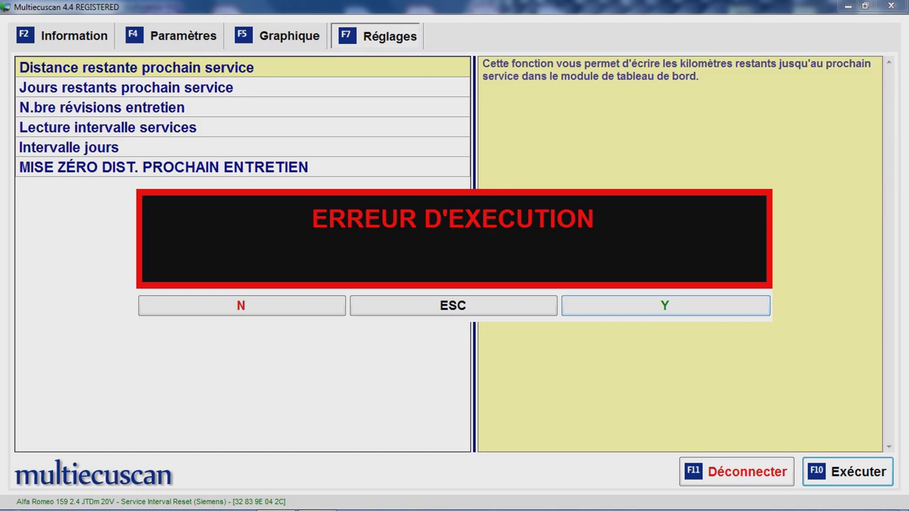
key("Escape")
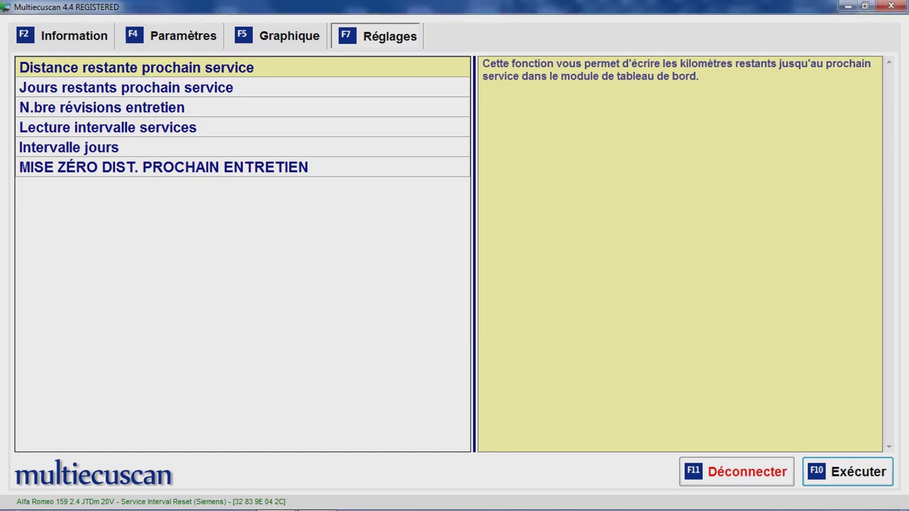
key("F4")
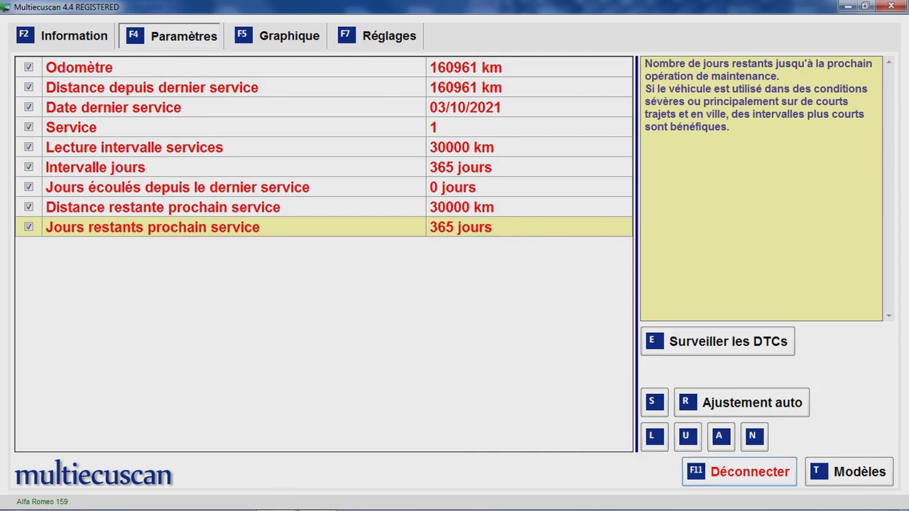
Disconnect from the service ECU and connect to the engine (Moteur) ECU, opening its parameters
key("F11")
scroll(114, 348, "up", 1)
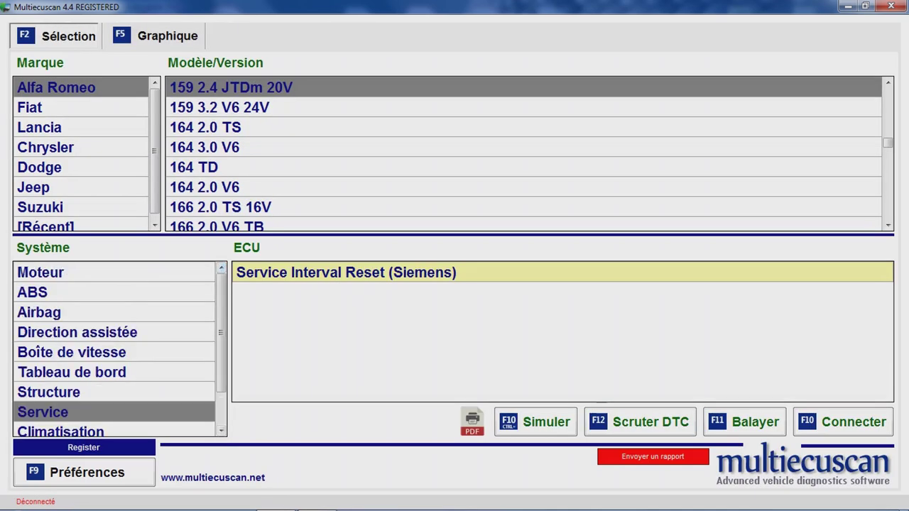
left_click(114, 272)
key("F10")
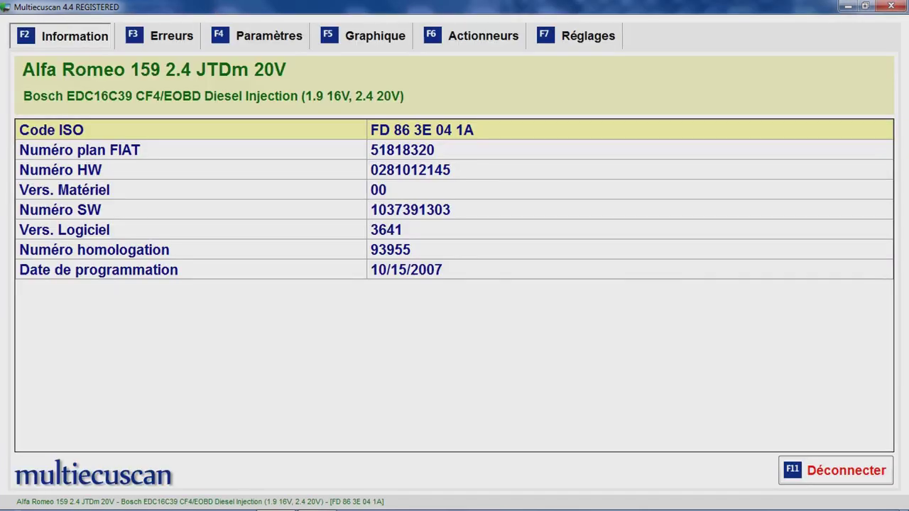
key("F4")
Read the engine ECU's Nbre procéd. 'Vidange huile' and Indicateur dégradation huile parameters
left_click(628, 446)
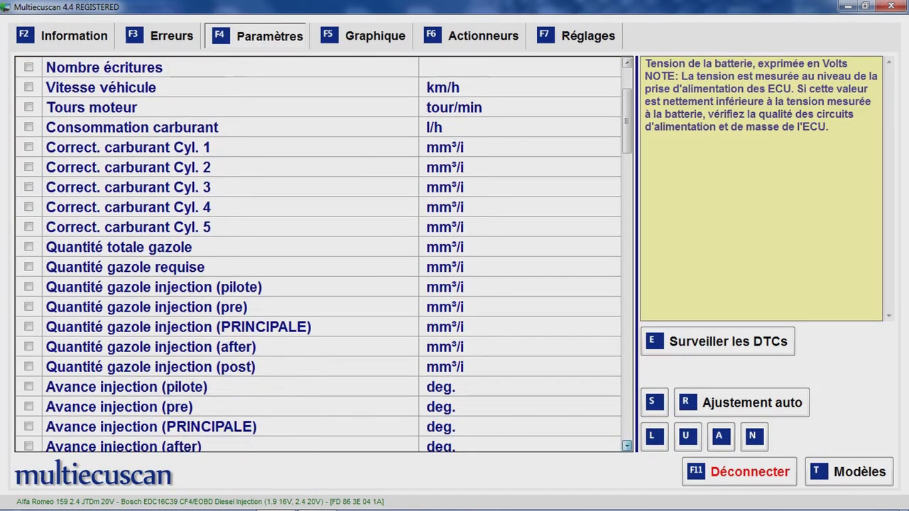
scroll(320, 256, "down", 10)
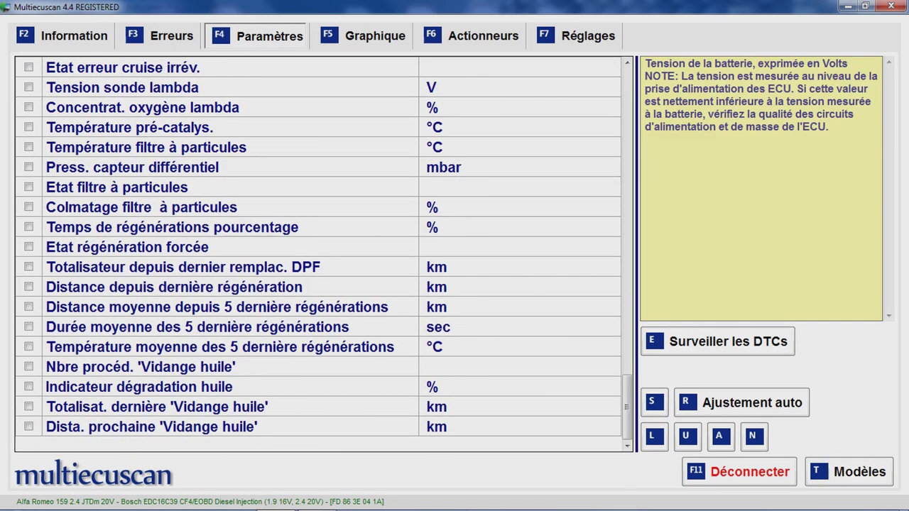
left_click(29, 367)
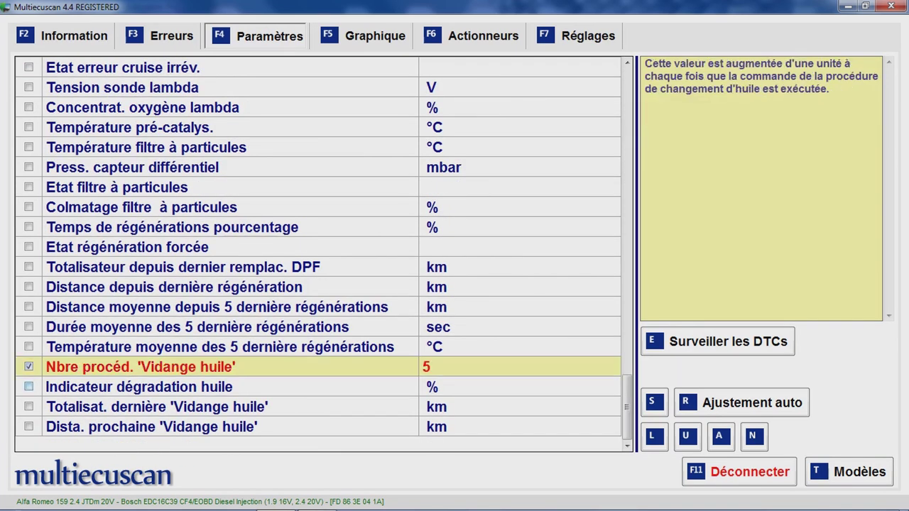
left_click(28, 387)
key("space")
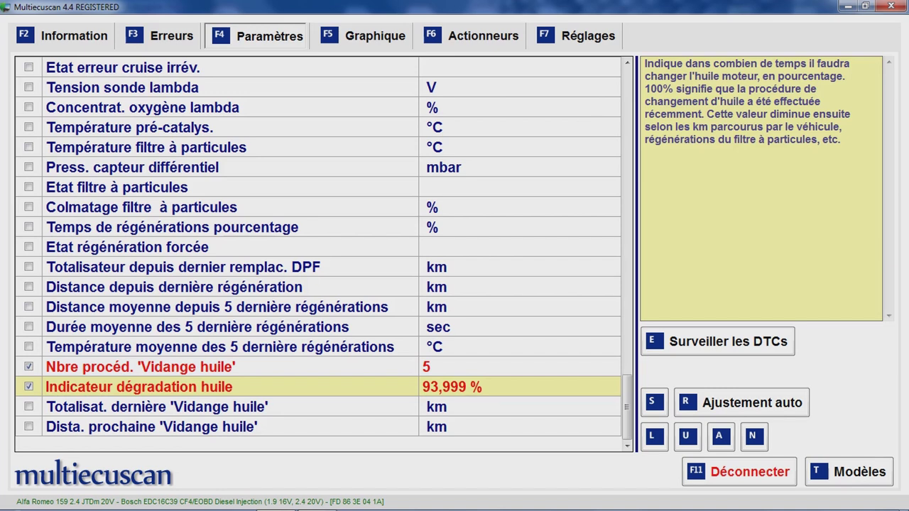
Execute the Vidange huile adjustment on the engine ECU to reset the oil quality parameters
key("F7")
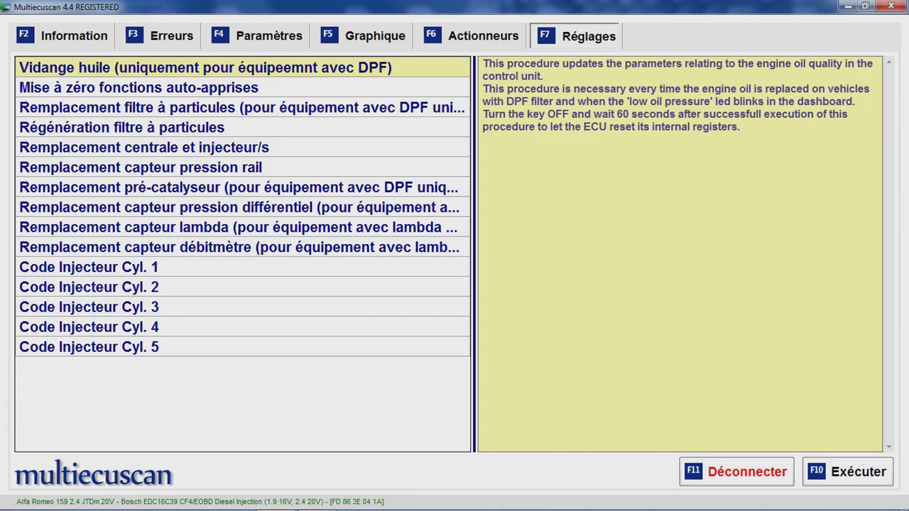
left_click(849, 472)
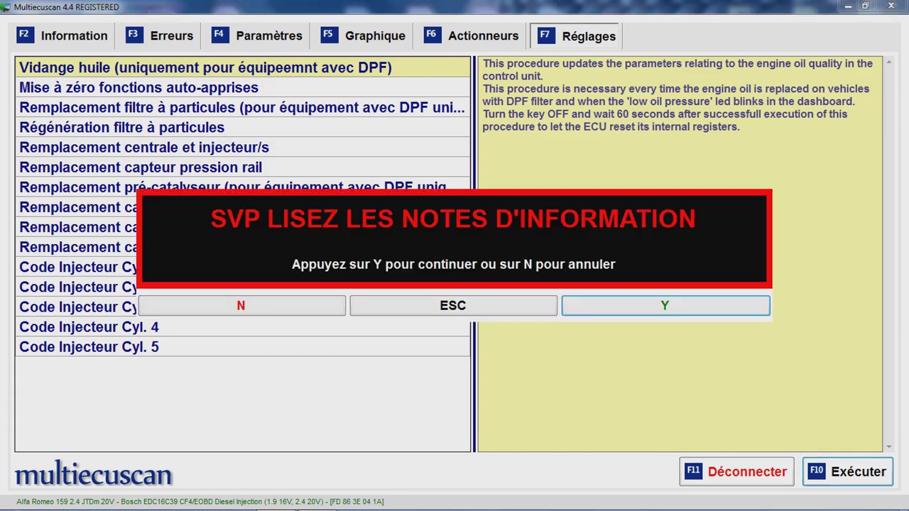
left_click(665, 305)
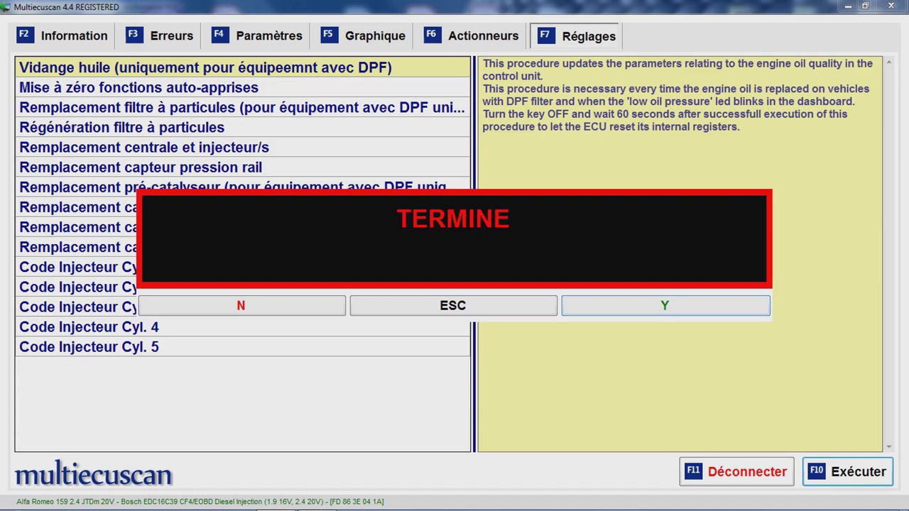
key("Return")
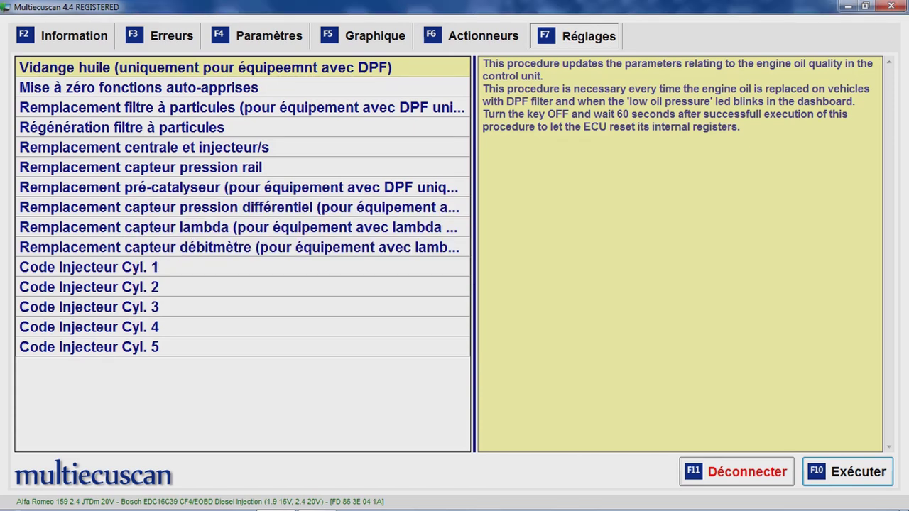
Recheck the oil change count and oil degradation parameters, and disconnect from the engine ECU
key("F4")
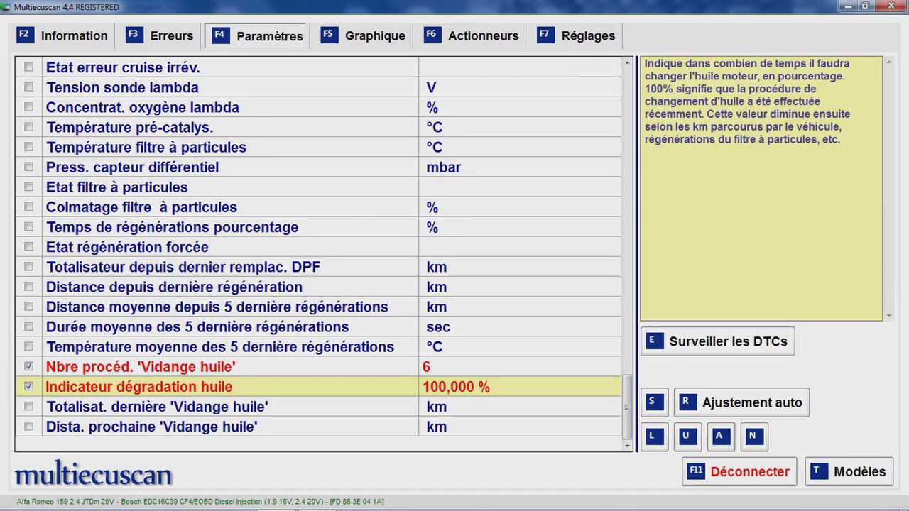
key("F2")
left_click(838, 470)
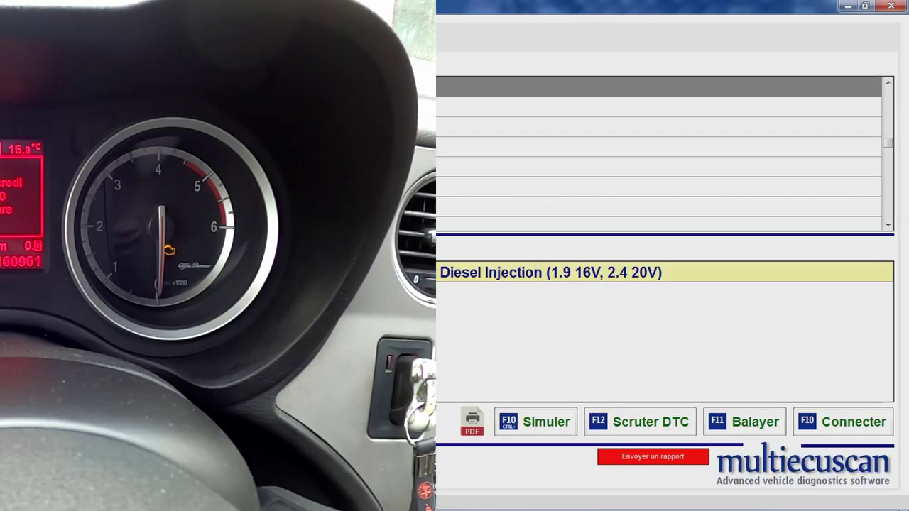